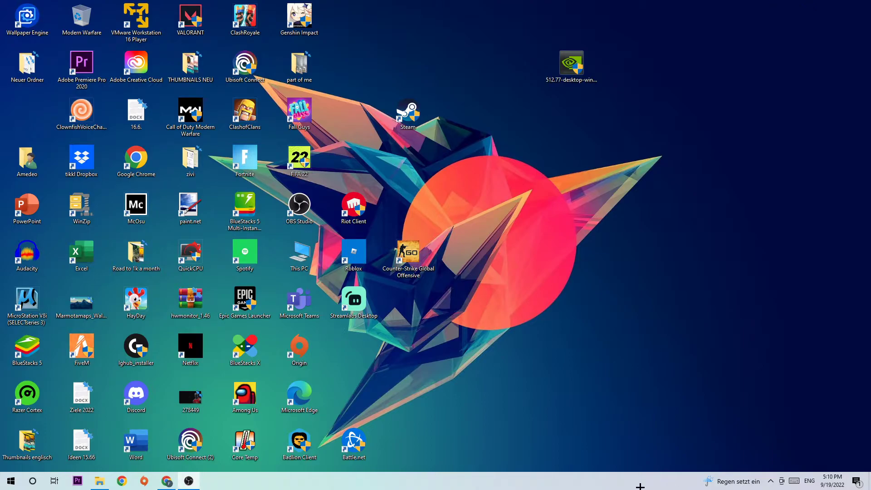
# Review running processes in maximized Task Manager, sorted by CPU and then GPU usage.
pyautogui.rightClick(313, 486)
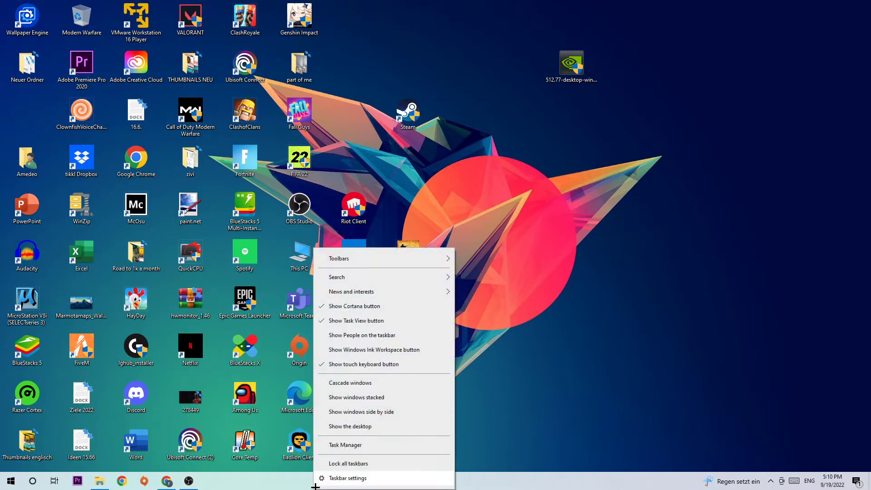
pyautogui.click(356, 446)
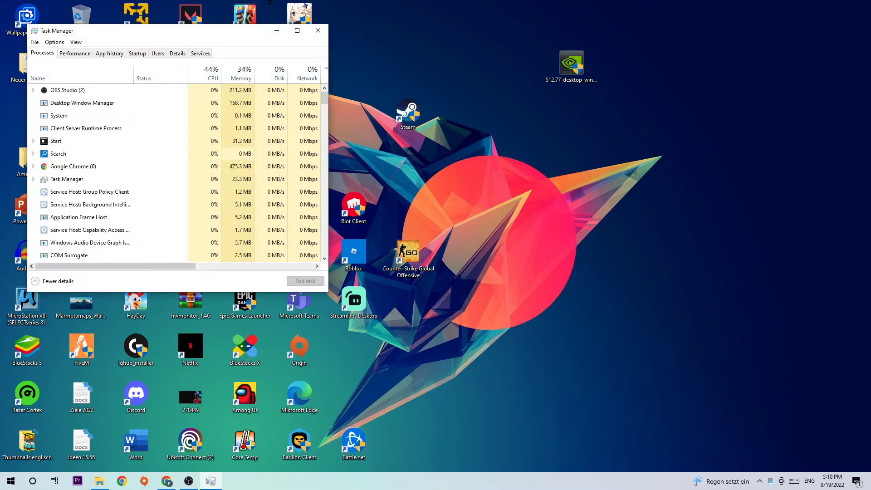
pyautogui.click(296, 29)
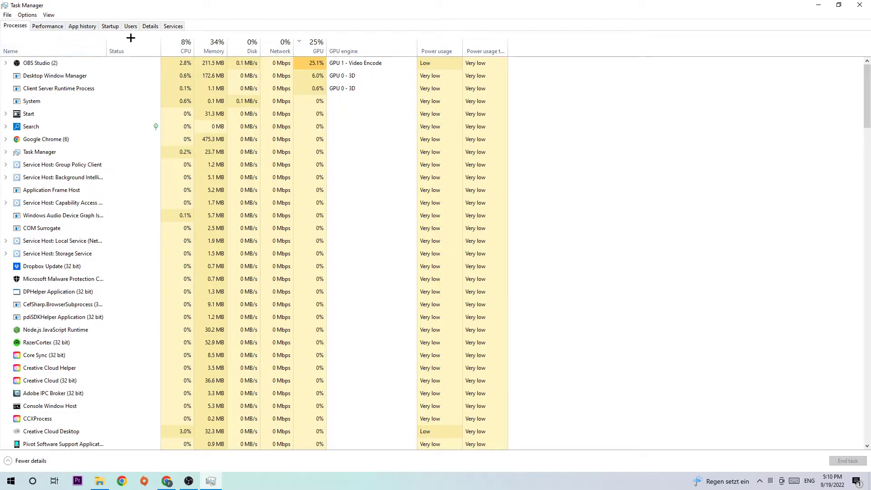
pyautogui.click(173, 41)
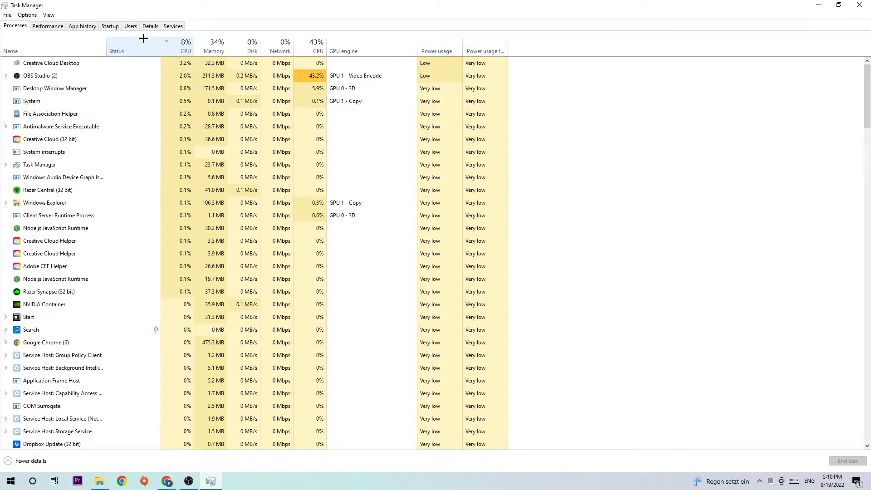
pyautogui.click(313, 38)
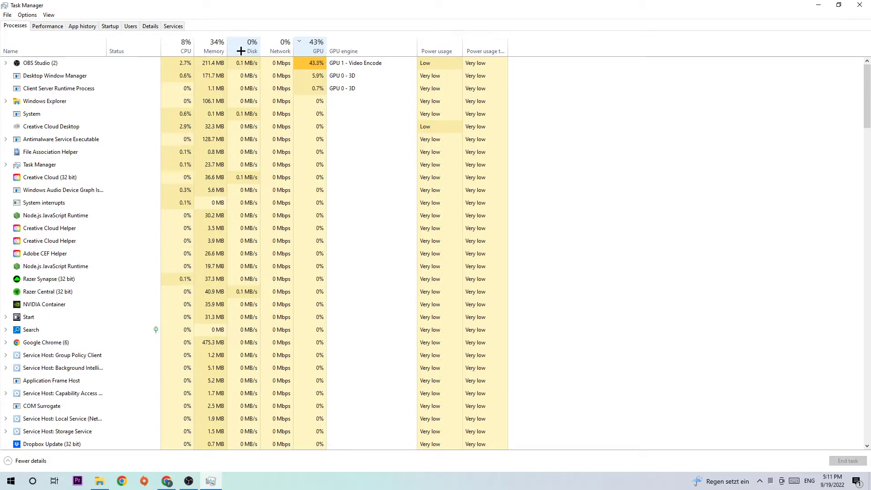
pyautogui.click(859, 5)
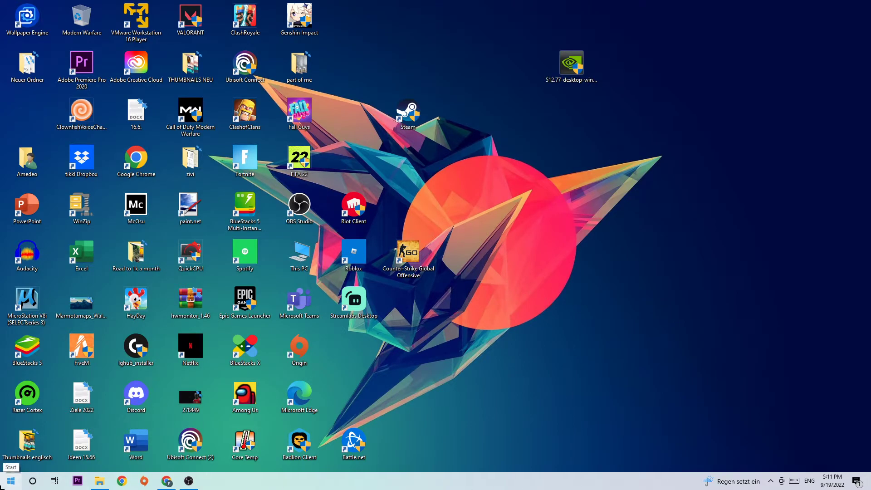
# Open the Gaming section of Windows Settings from the Start menu.
pyautogui.click(10, 480)
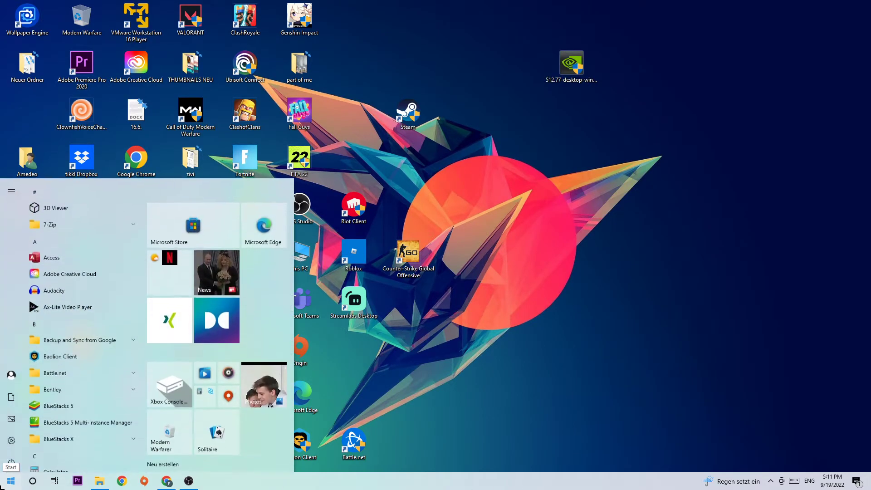
pyautogui.click(11, 439)
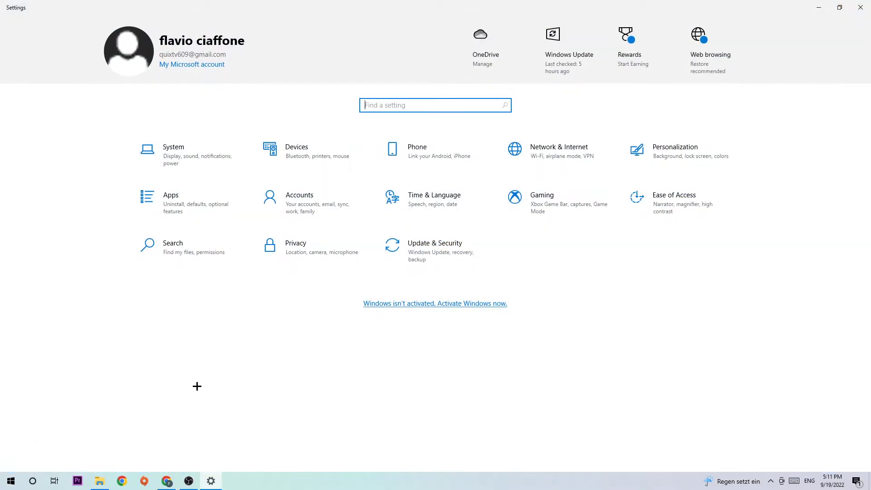
pyautogui.click(542, 192)
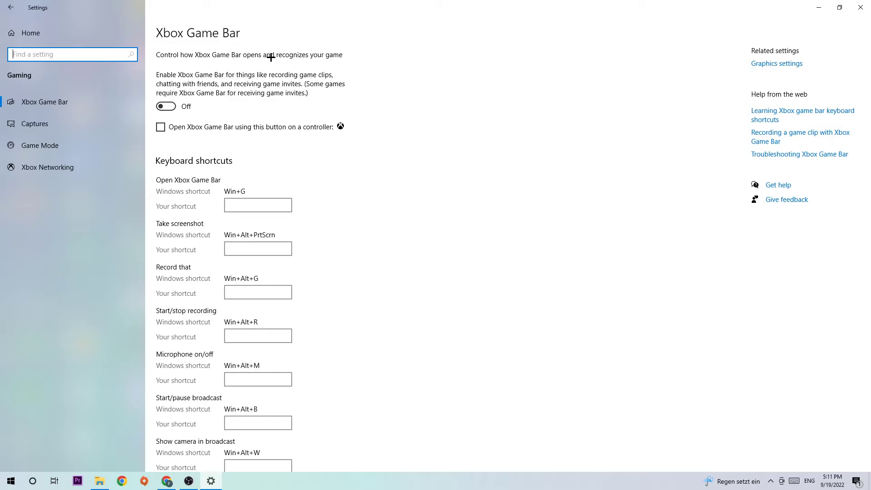
# Confirm background recording is off under Captures and Game Mode is on, then return to Settings Home.
pyautogui.click(36, 128)
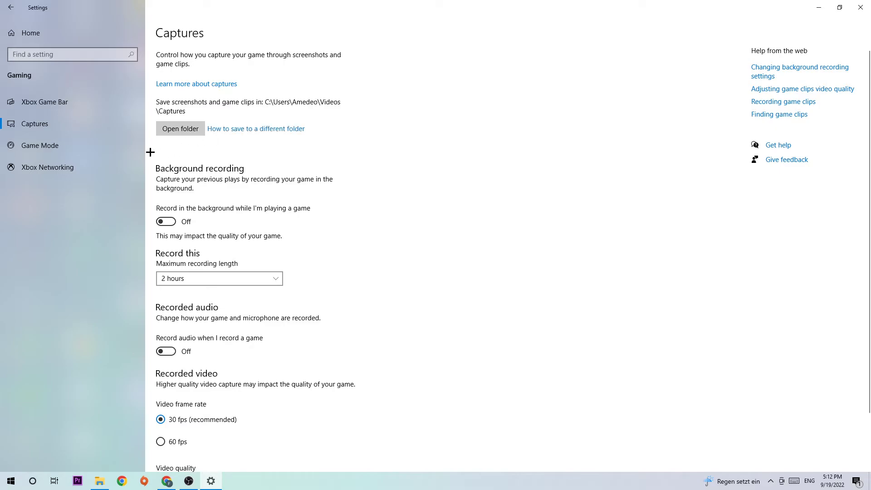
pyautogui.click(98, 144)
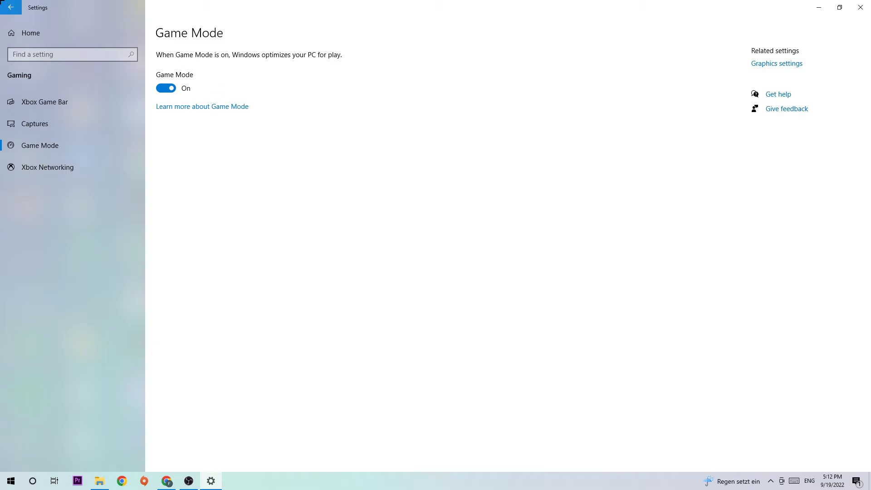
pyautogui.click(10, 7)
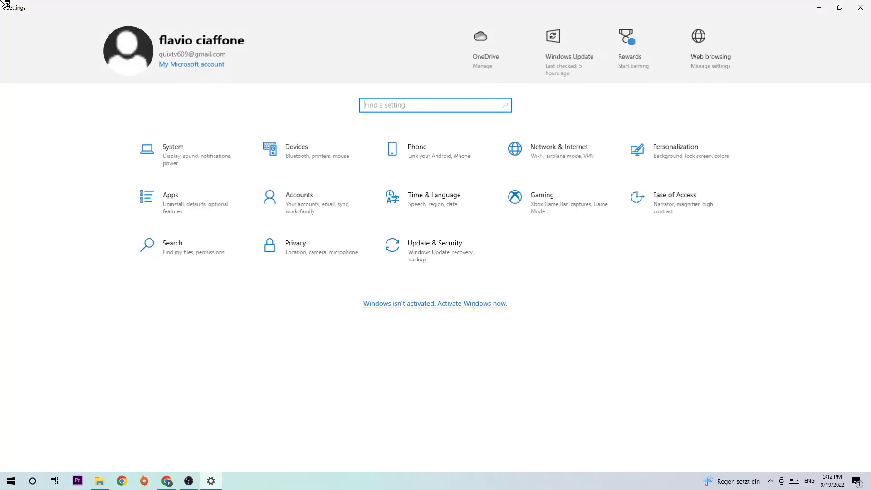
# Check Update & Security shows the PC is up to date, then close Settings.
pyautogui.click(395, 246)
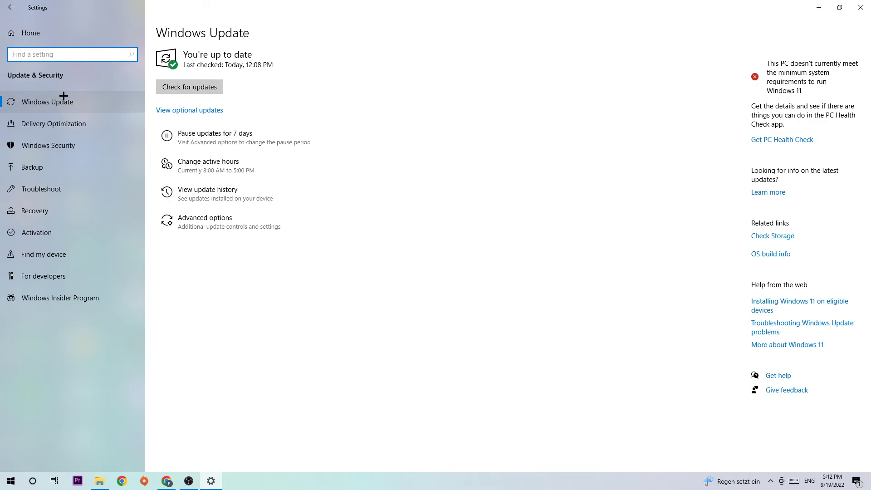
pyautogui.click(860, 7)
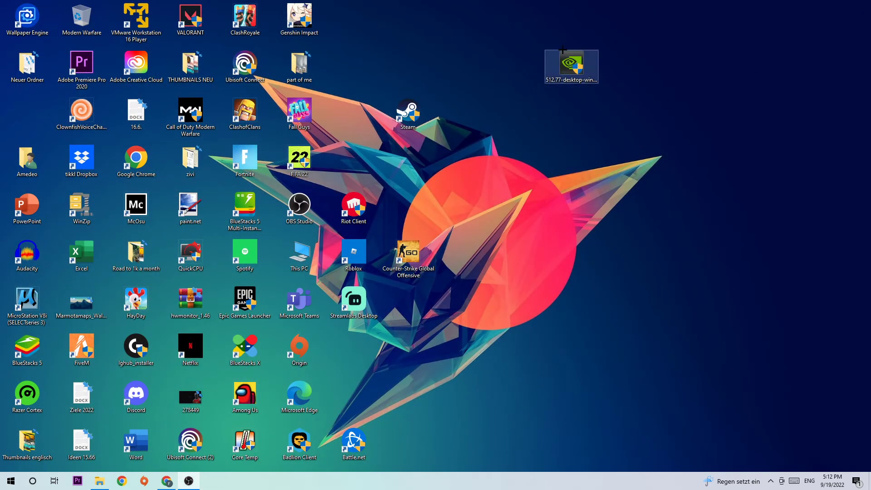